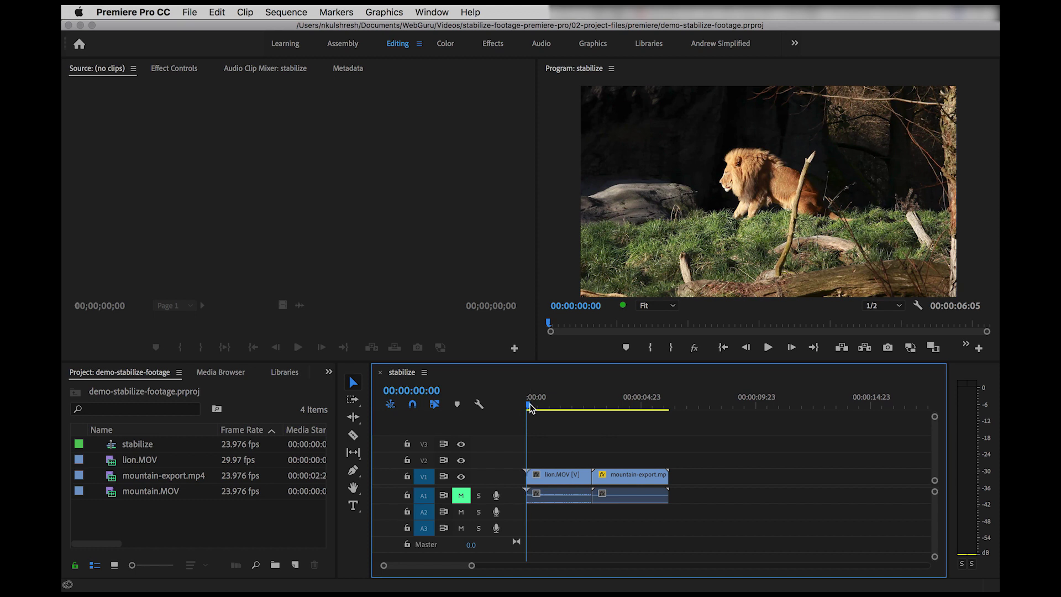
# Preview the sequence, then show the Effects panel with Video Effects > Distort expanded.
pyautogui.press('space')
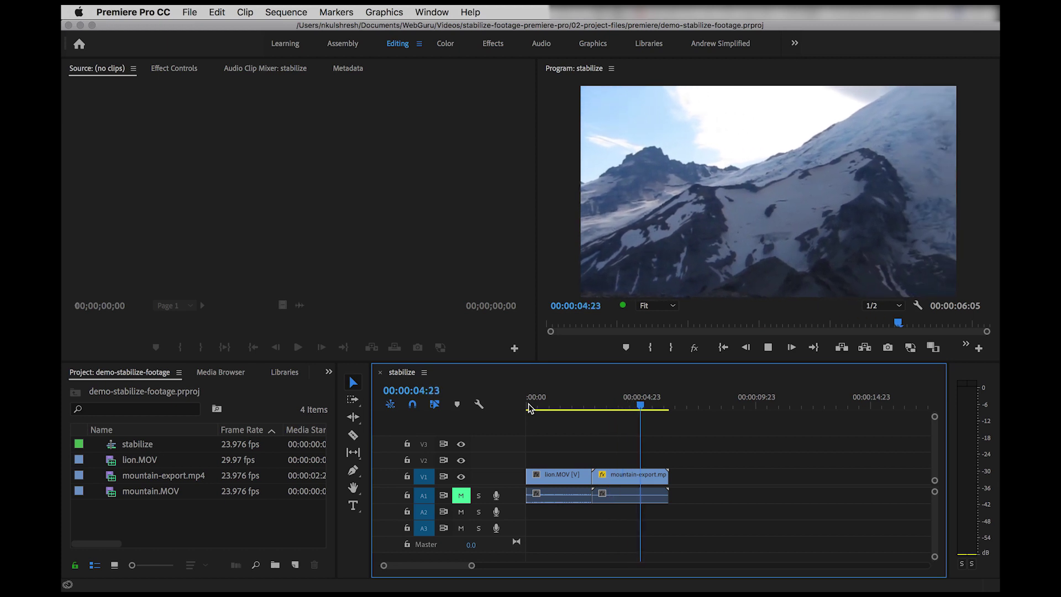
pyautogui.press('space')
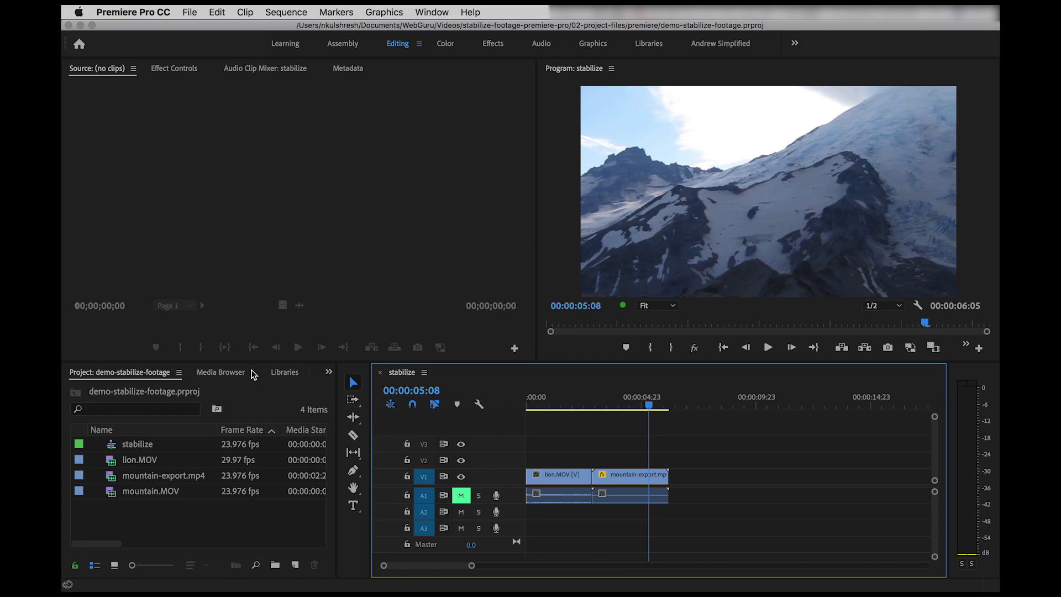
pyautogui.click(431, 14)
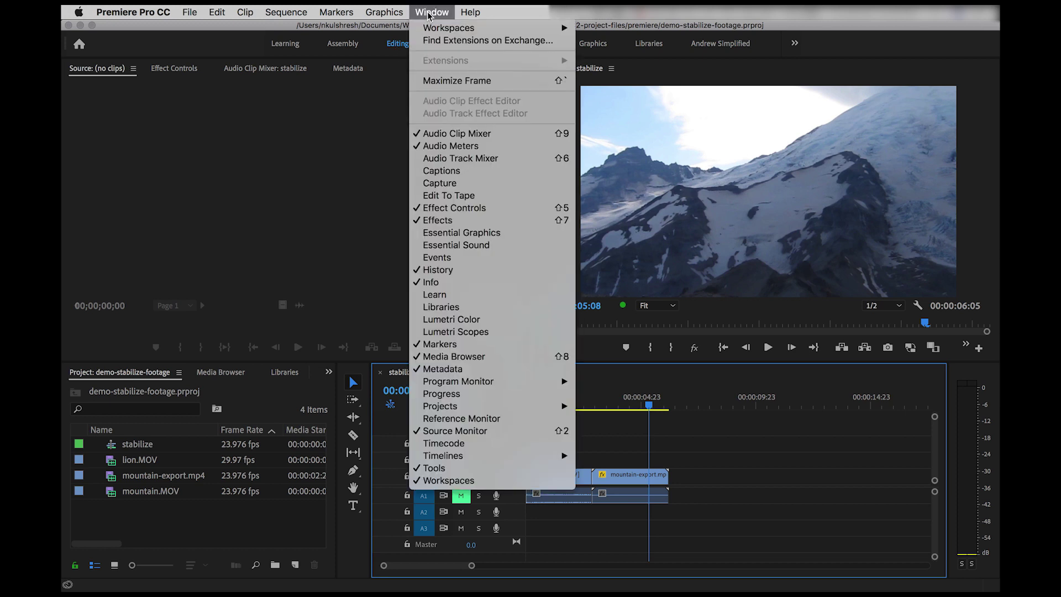
pyautogui.click(433, 222)
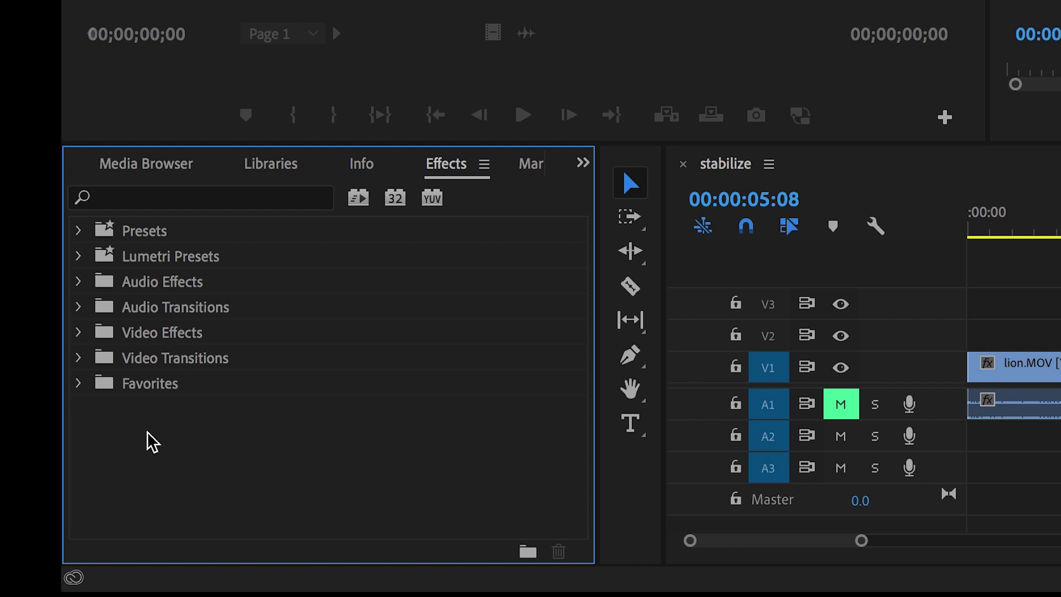
pyautogui.click(78, 333)
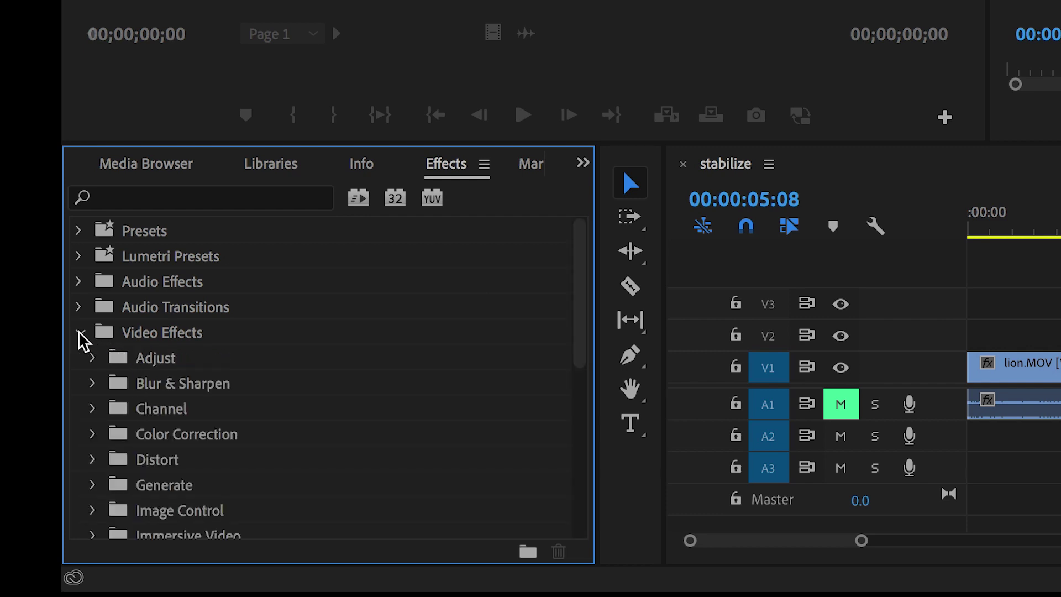
pyautogui.click(156, 458)
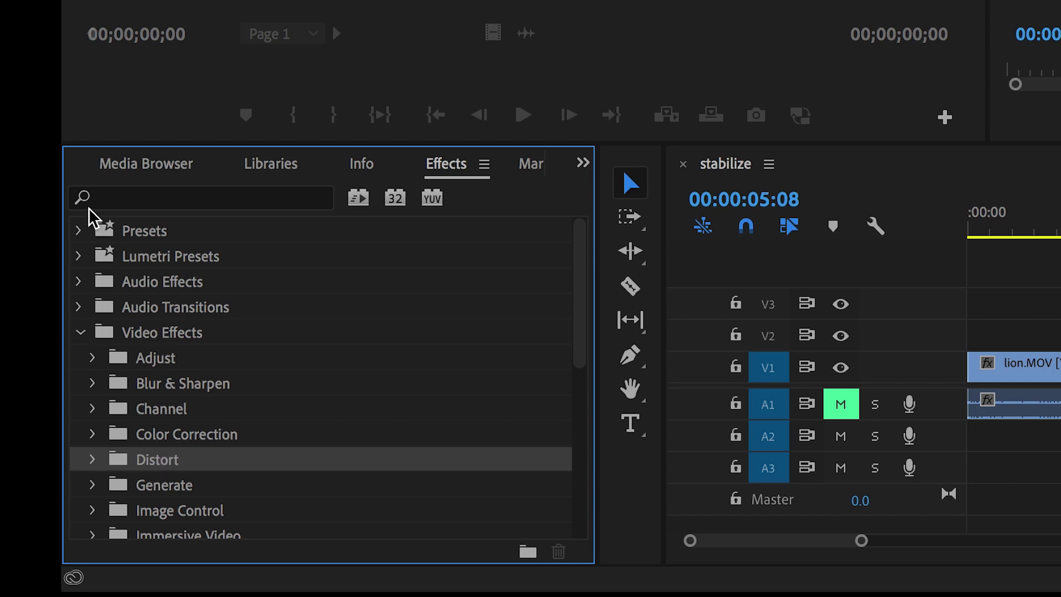
# Search effects for 'warp' and drag Warp Stabilizer onto the lion.MOV clip.
pyautogui.click(119, 203)
pyautogui.write('warp')
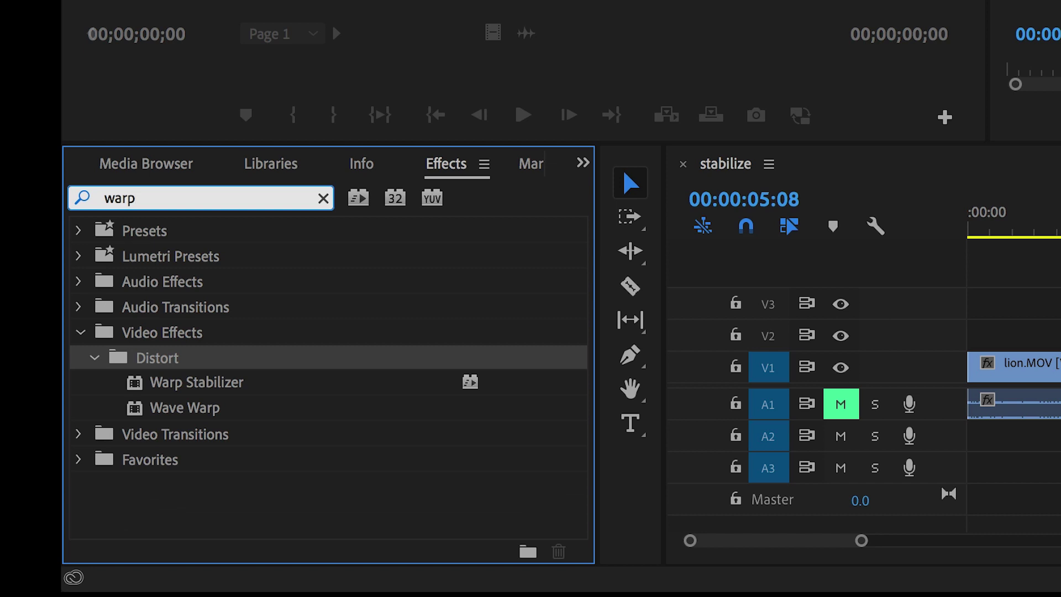
pyautogui.click(164, 390)
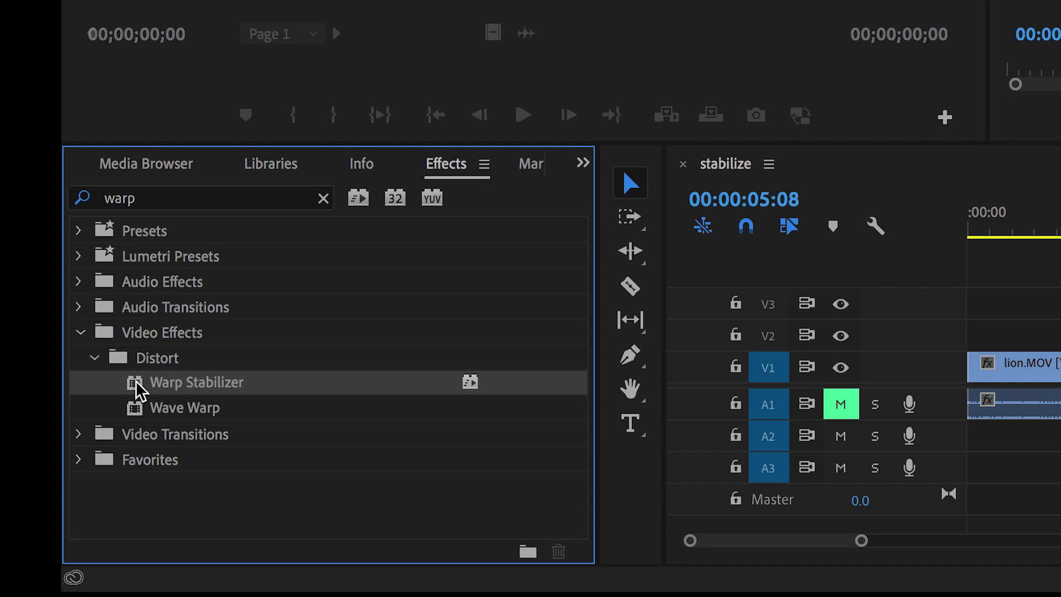
pyautogui.moveTo(137, 389); pyautogui.dragTo(990, 361)
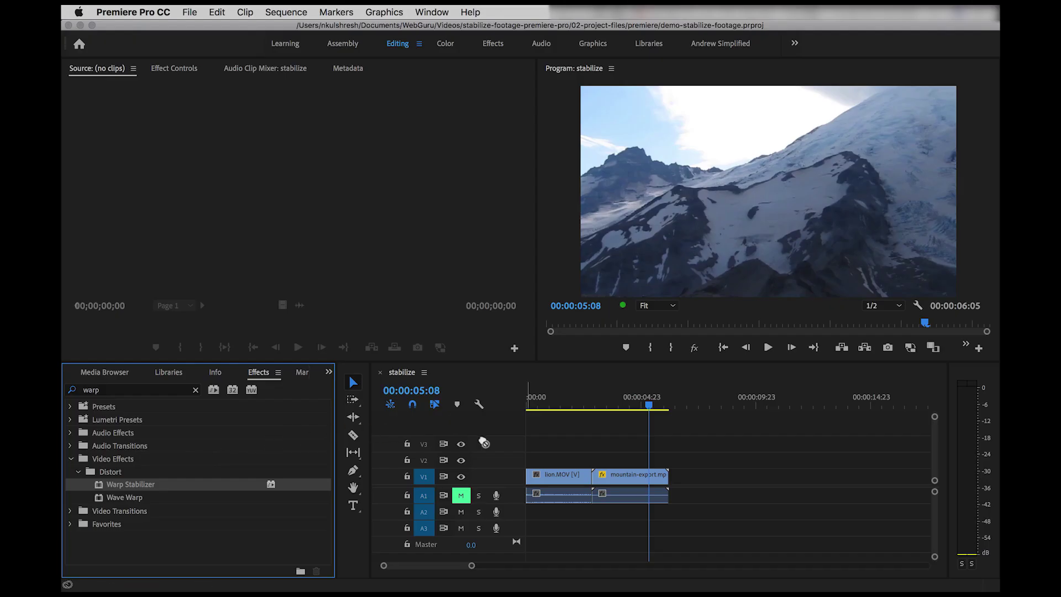
# Drop Warp Stabilizer onto lion.MOV and play the stabilized clip from the sequence start.
pyautogui.moveTo(539, 473); pyautogui.dragTo(544, 474)
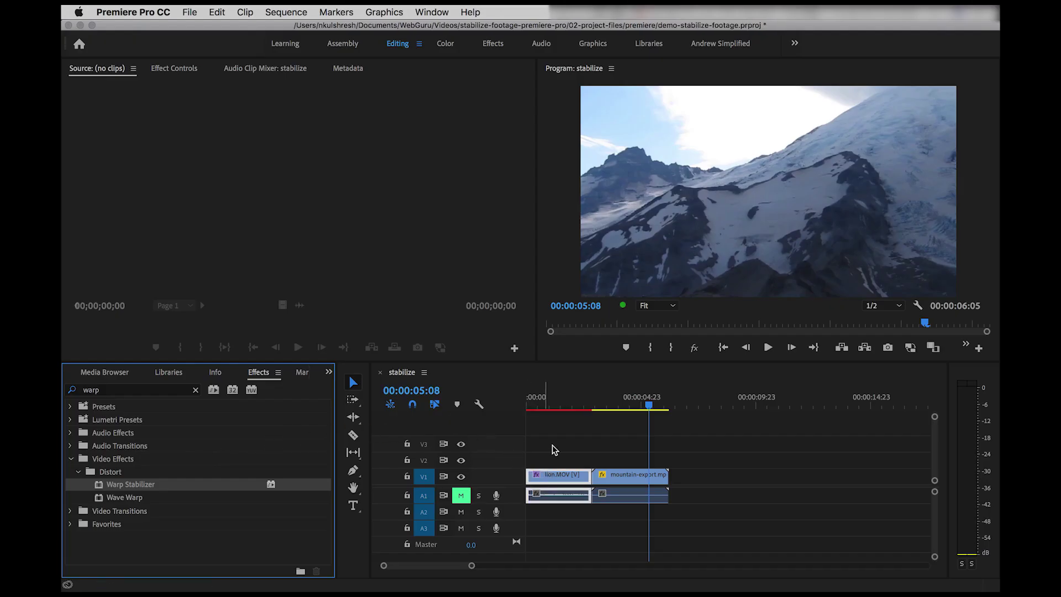
pyautogui.click(551, 401)
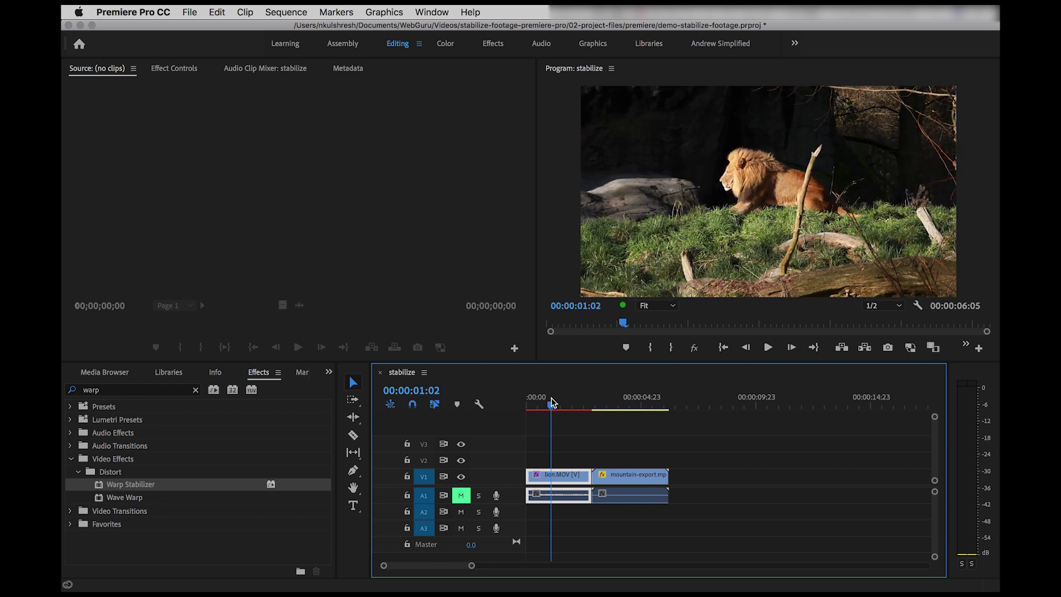
pyautogui.moveTo(547, 403); pyautogui.dragTo(533, 406)
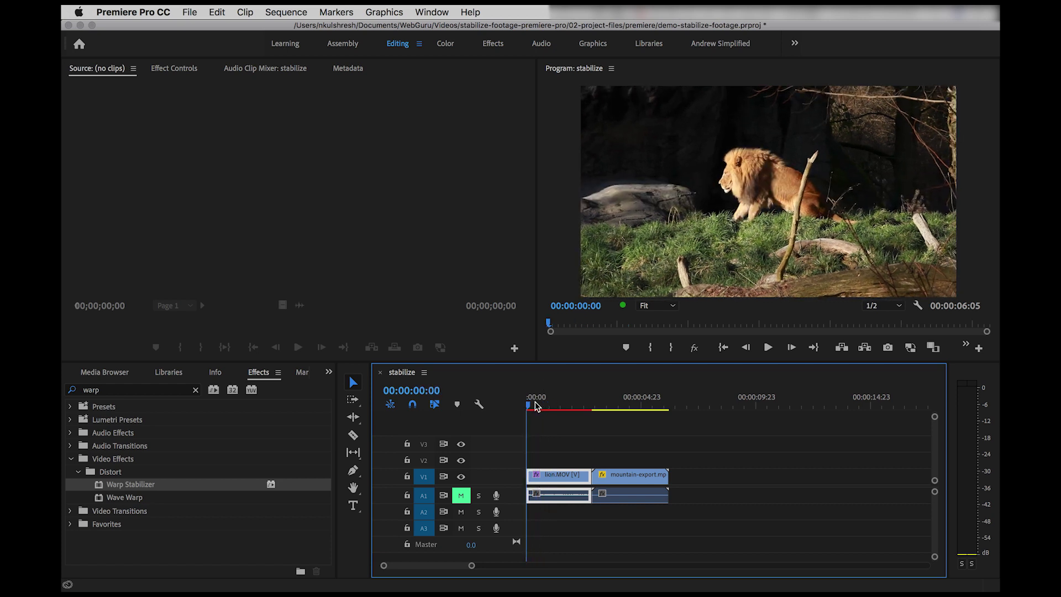
pyautogui.press('space')
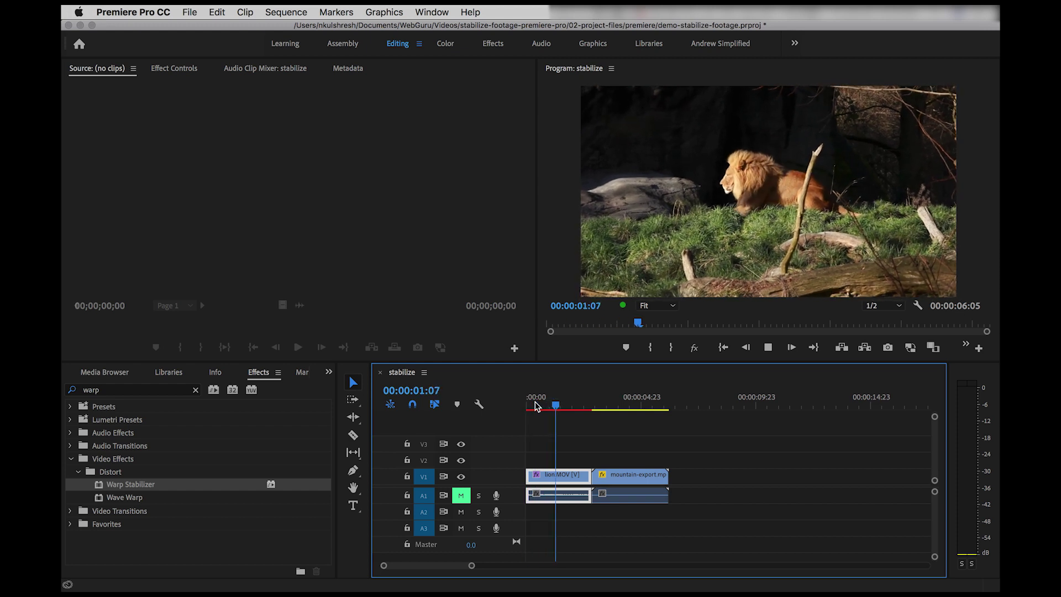
pyautogui.press('space')
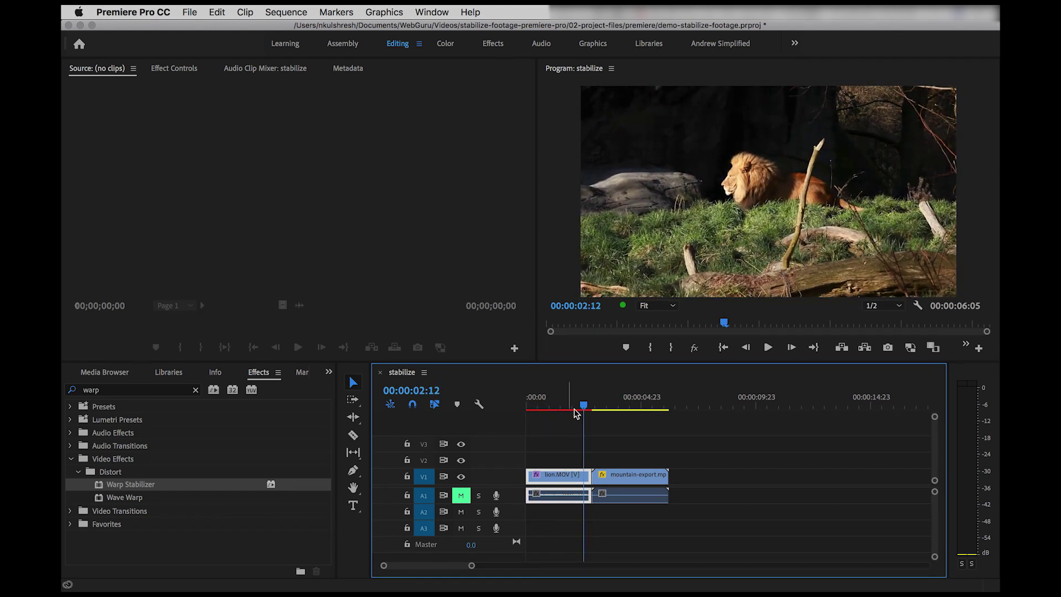
pyautogui.click(608, 404)
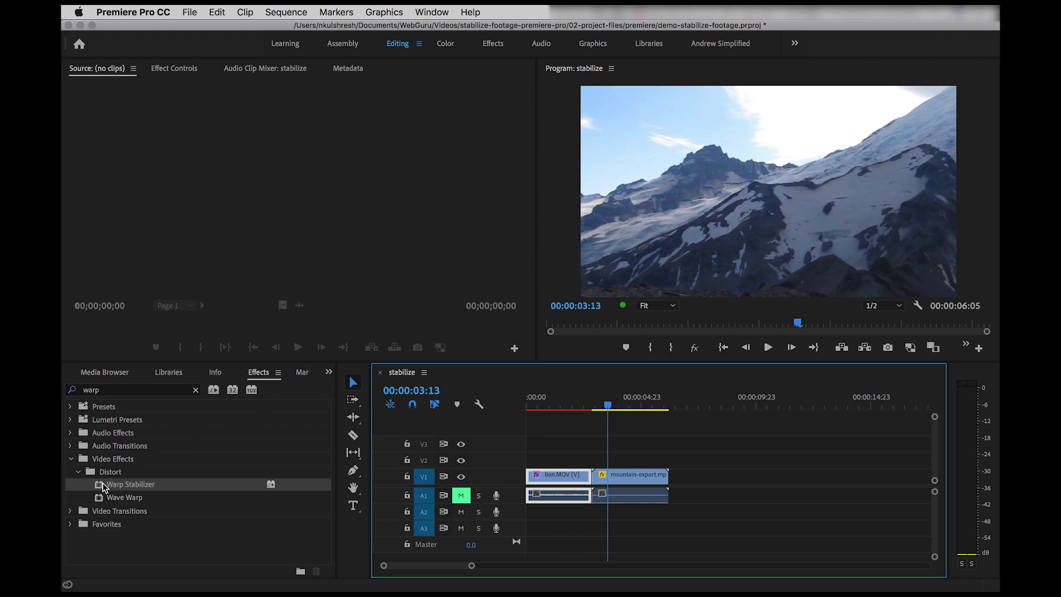
# Apply Warp Stabilizer to mountain-export.mp4 and show the Effect Controls panel.
pyautogui.moveTo(101, 484); pyautogui.dragTo(617, 479)
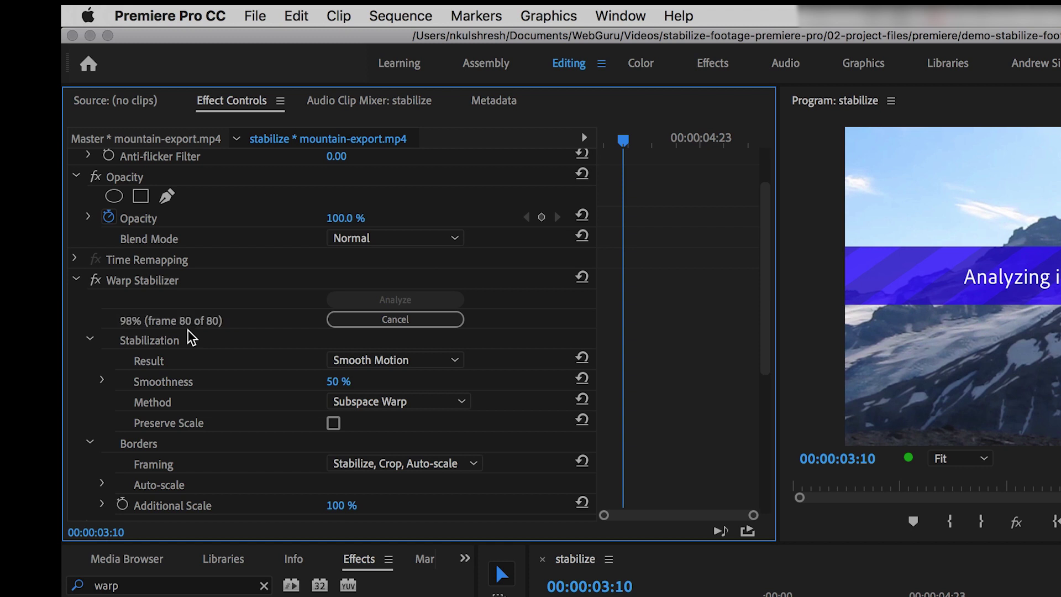
pyautogui.click(621, 15)
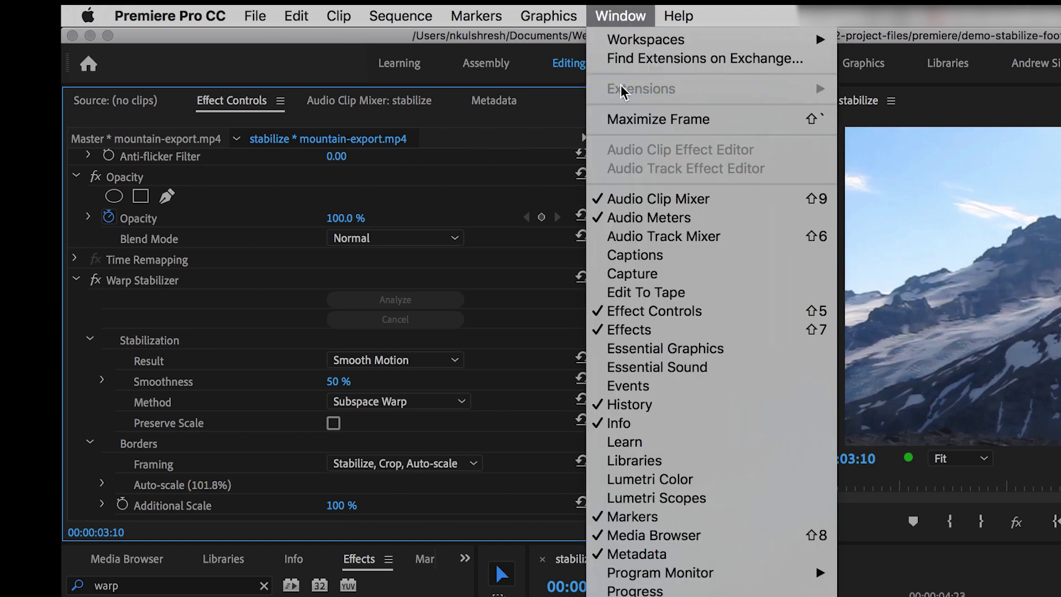
pyautogui.click(650, 314)
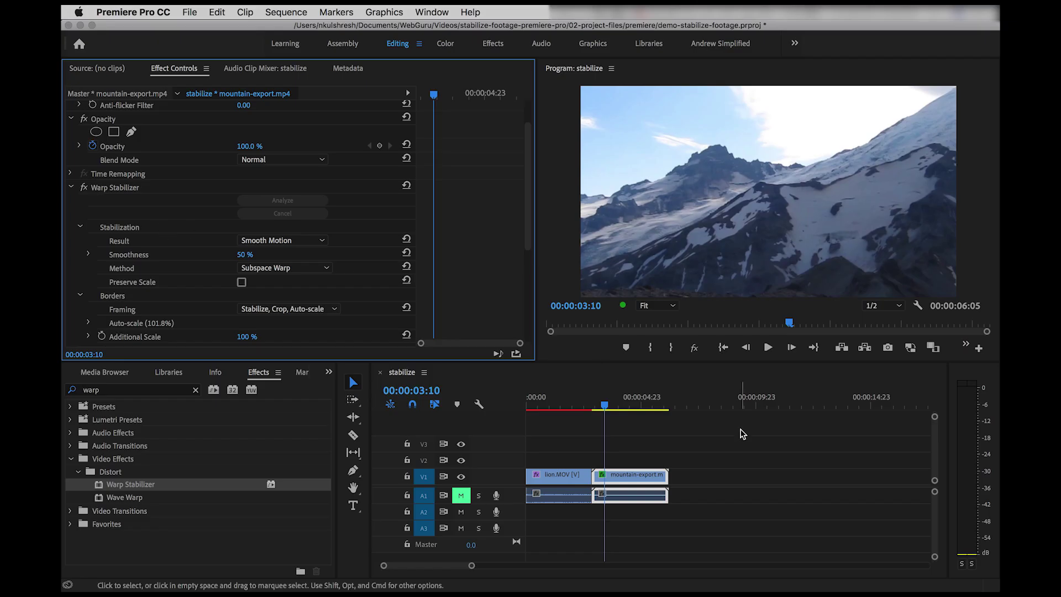
# Play back the stabilized mountain clip from 00:00:03:06.
pyautogui.click(877, 596)
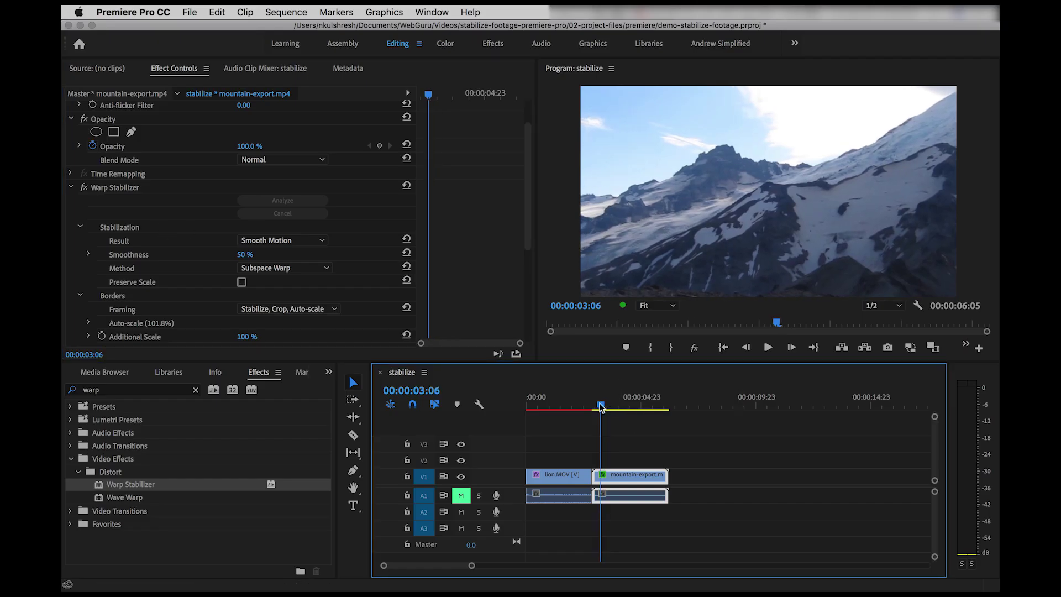
pyautogui.press('space')
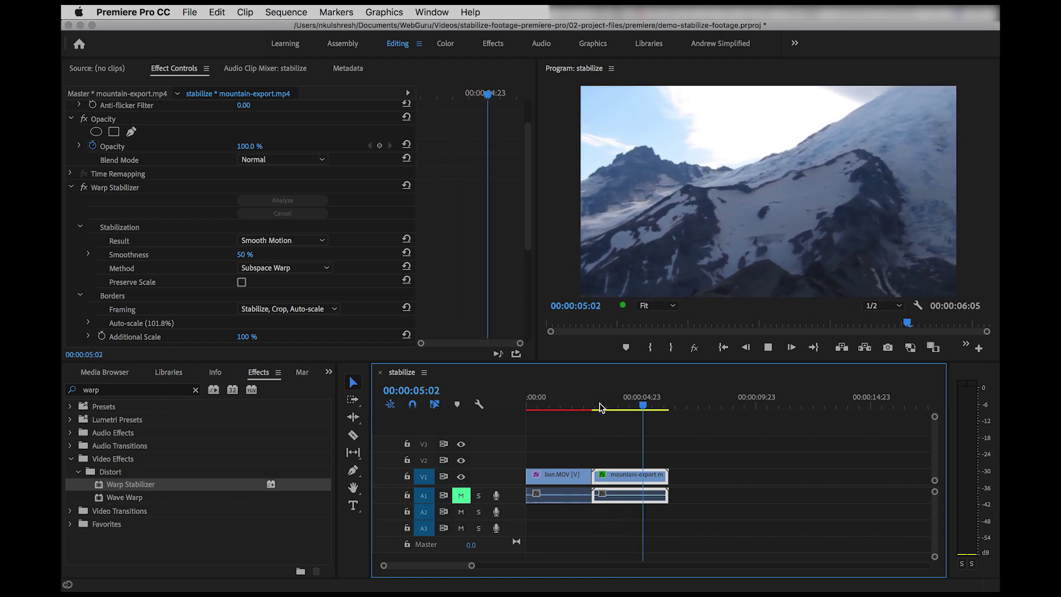
pyautogui.press('space')
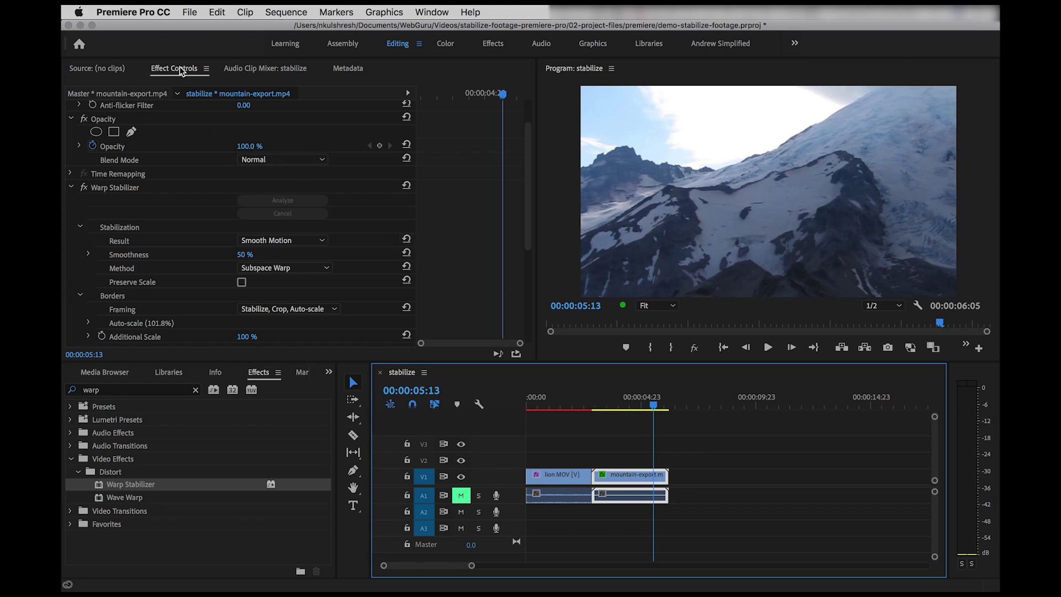
pyautogui.moveTo(521, 251); pyautogui.dragTo(518, 284)
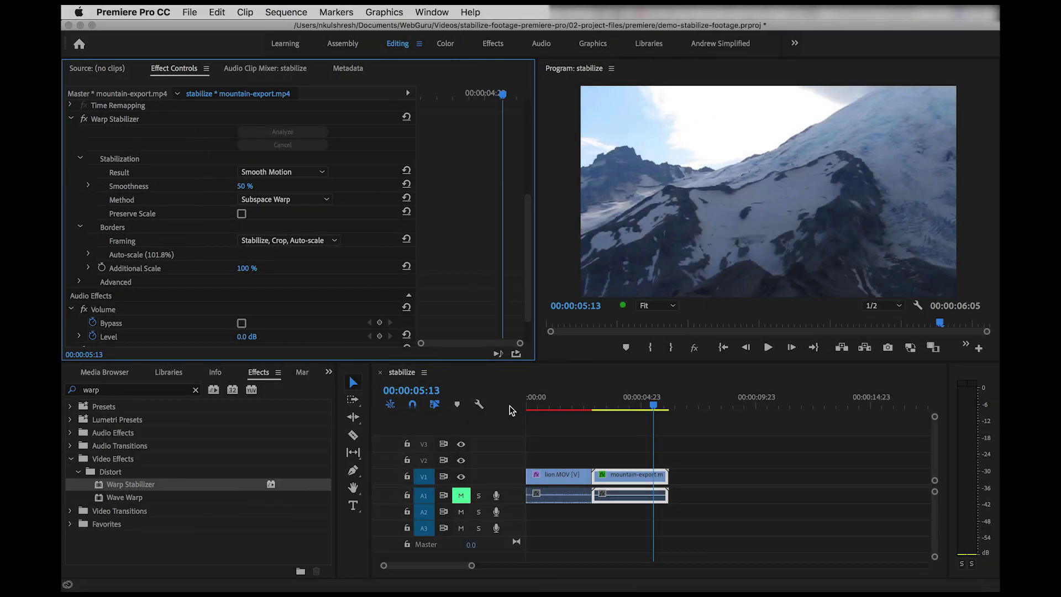
pyautogui.click(551, 408)
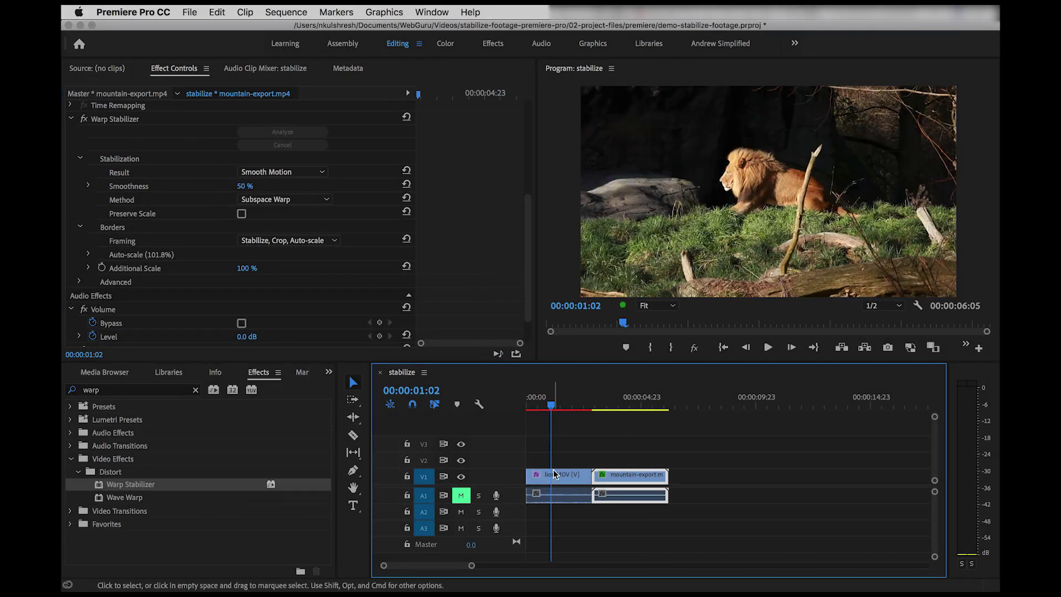
pyautogui.click(553, 478)
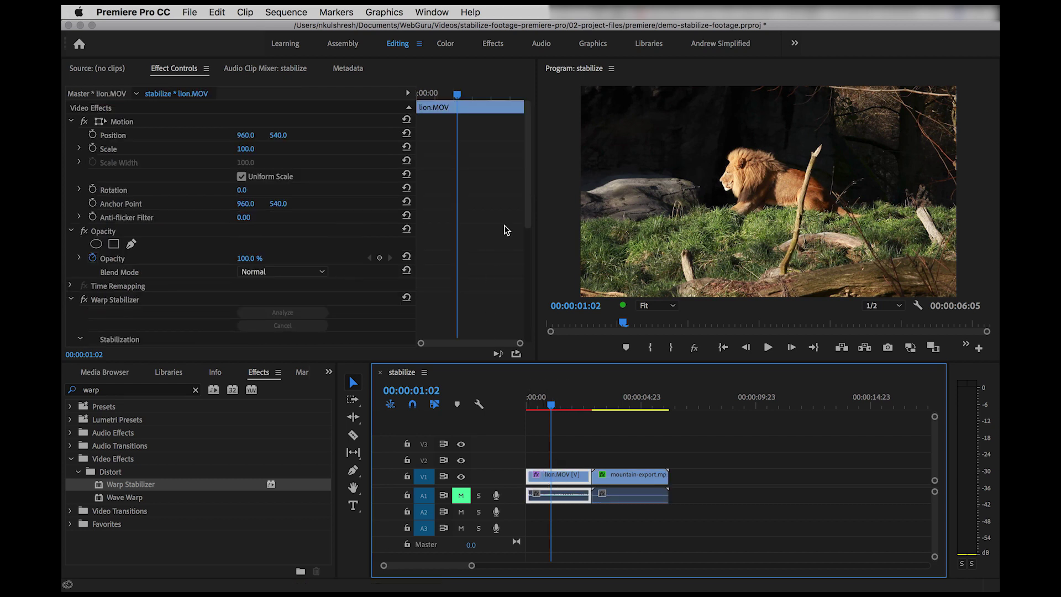
pyautogui.moveTo(525, 209); pyautogui.dragTo(516, 293)
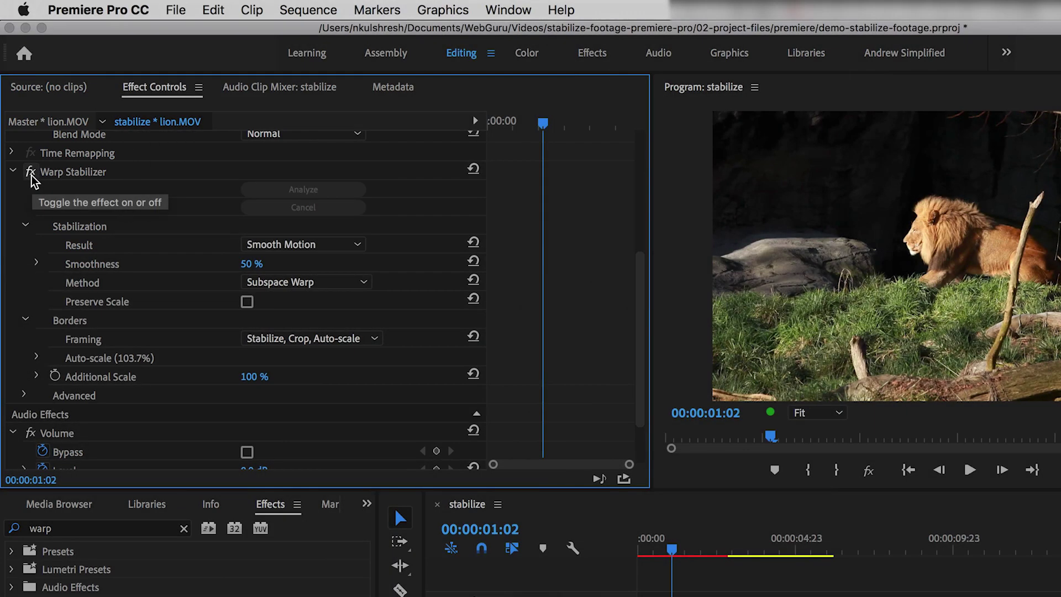
pyautogui.click(31, 173)
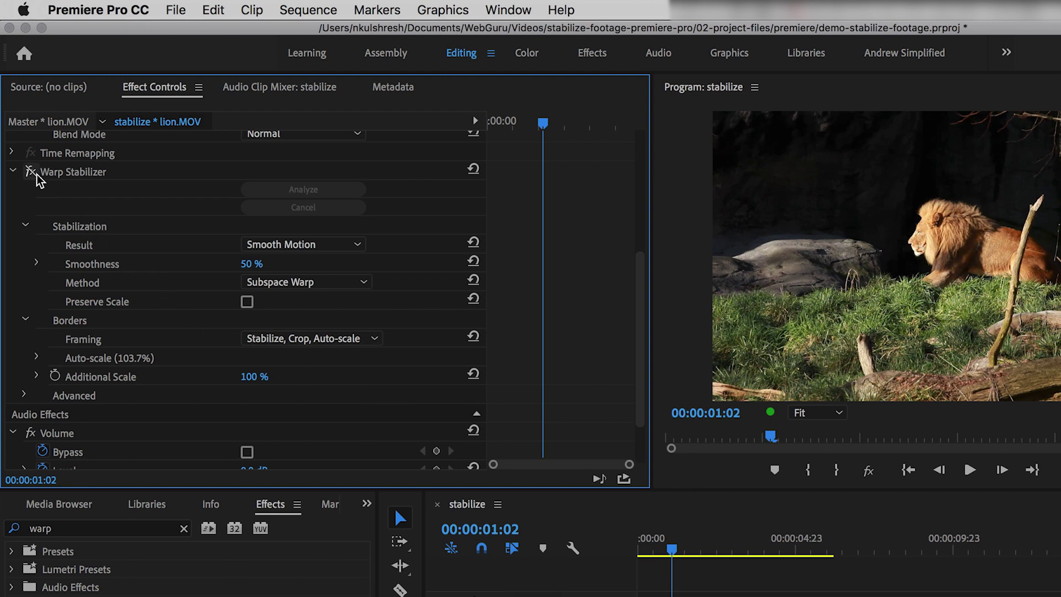
pyautogui.click(31, 173)
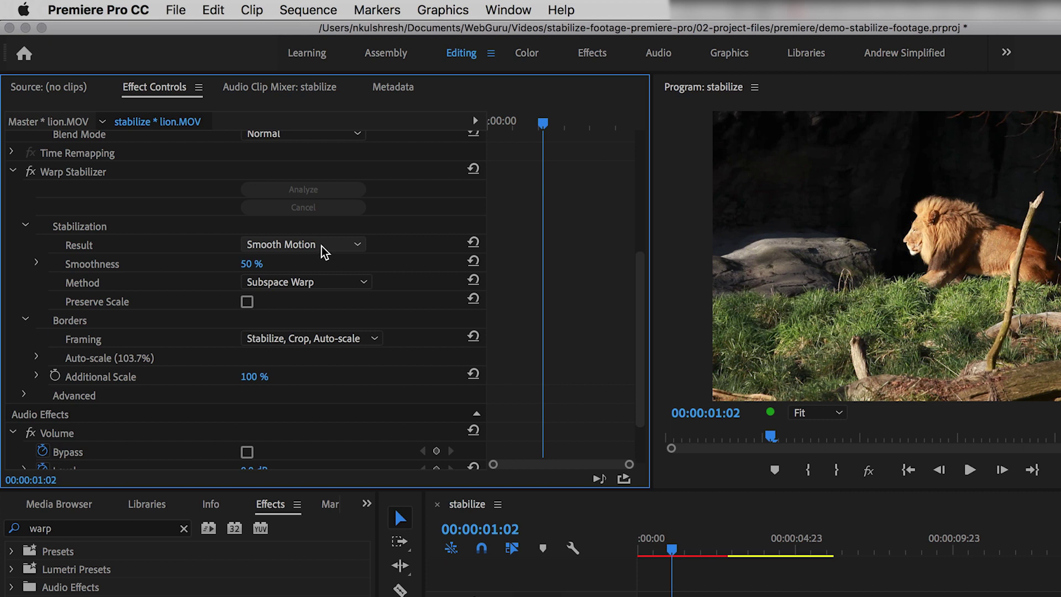
pyautogui.click(322, 249)
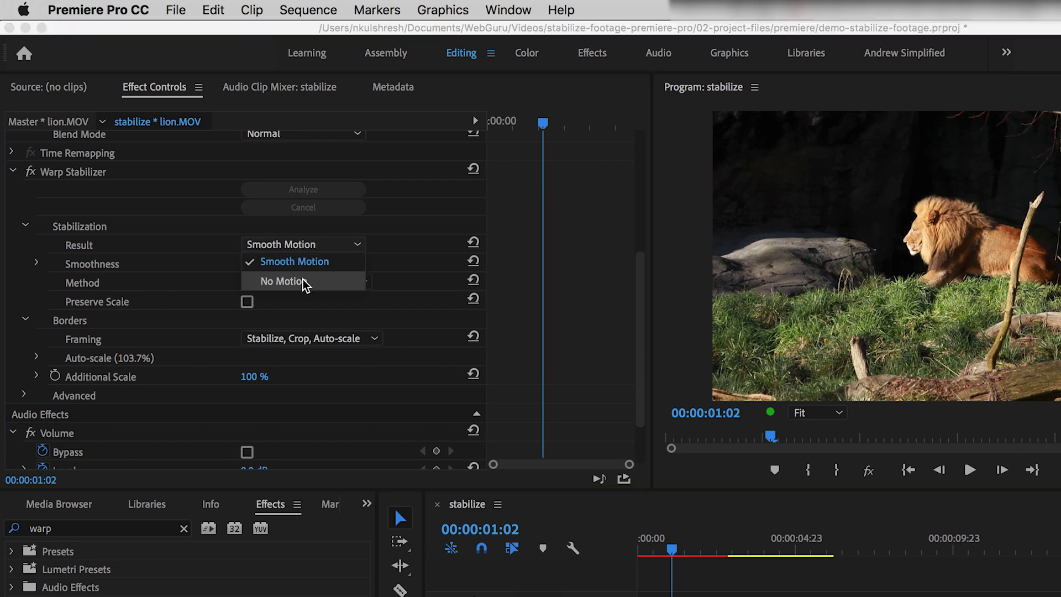
pyautogui.click(284, 280)
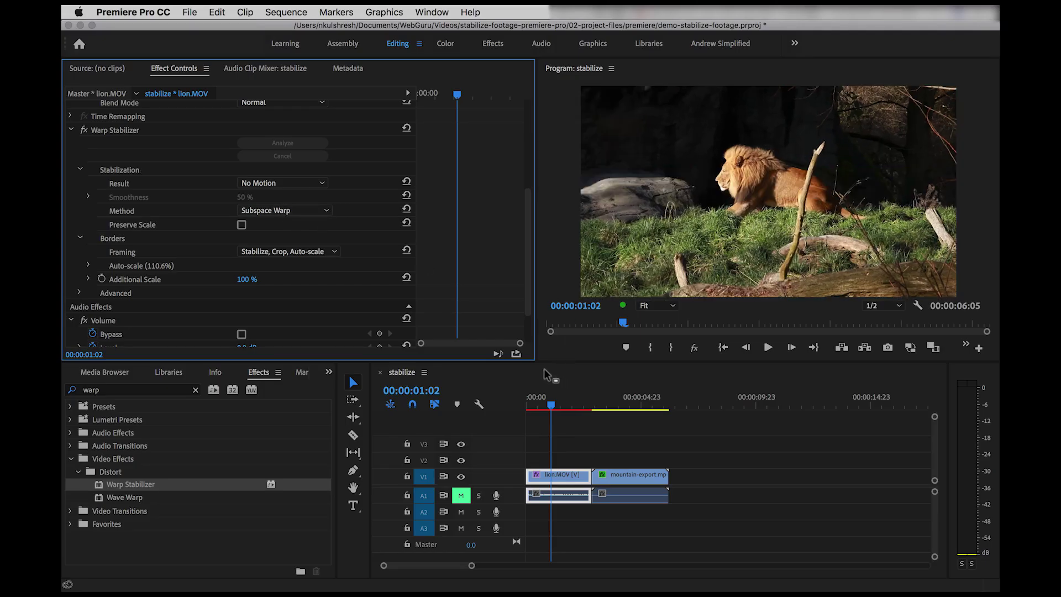
pyautogui.click(534, 408)
pyautogui.press('space')
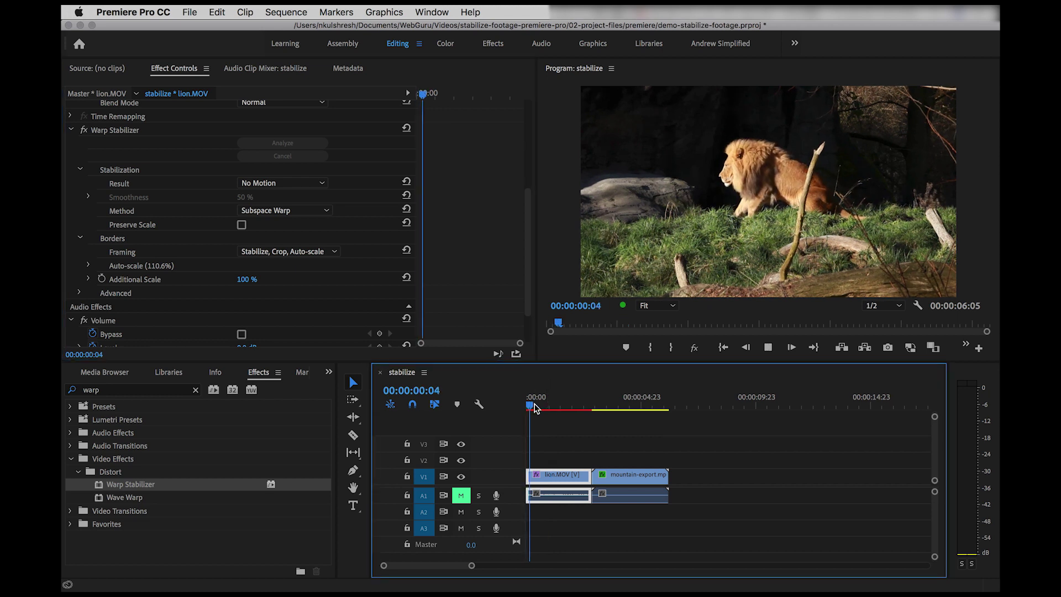
pyautogui.press('space')
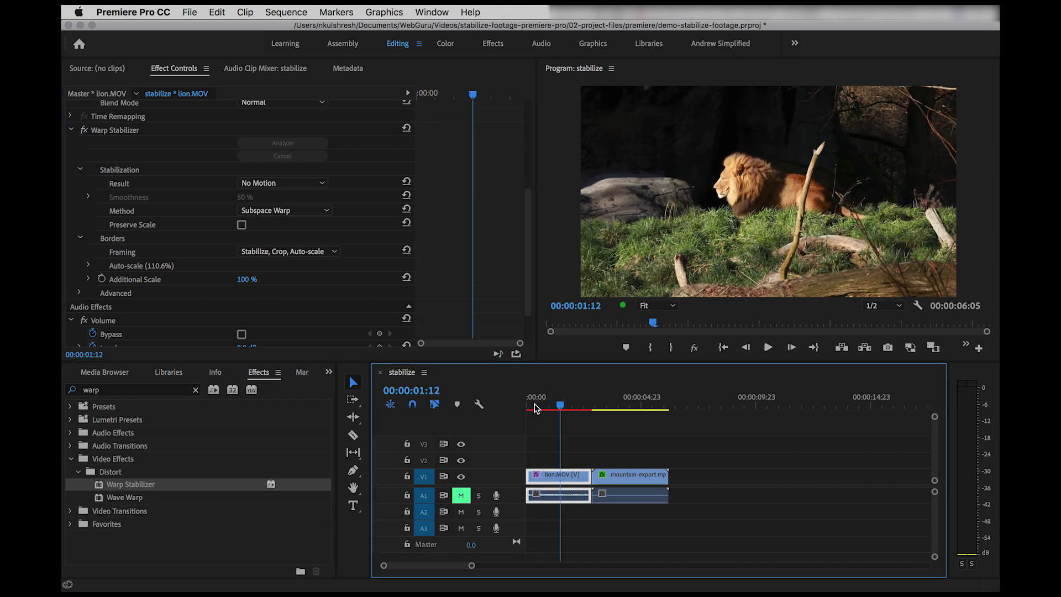
pyautogui.click(323, 184)
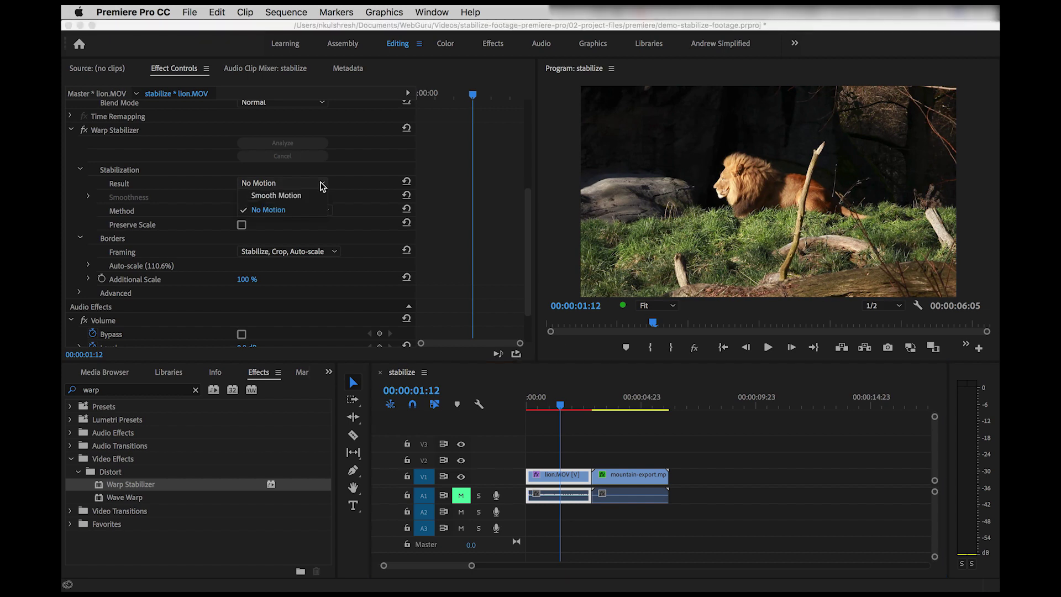
pyautogui.click(303, 196)
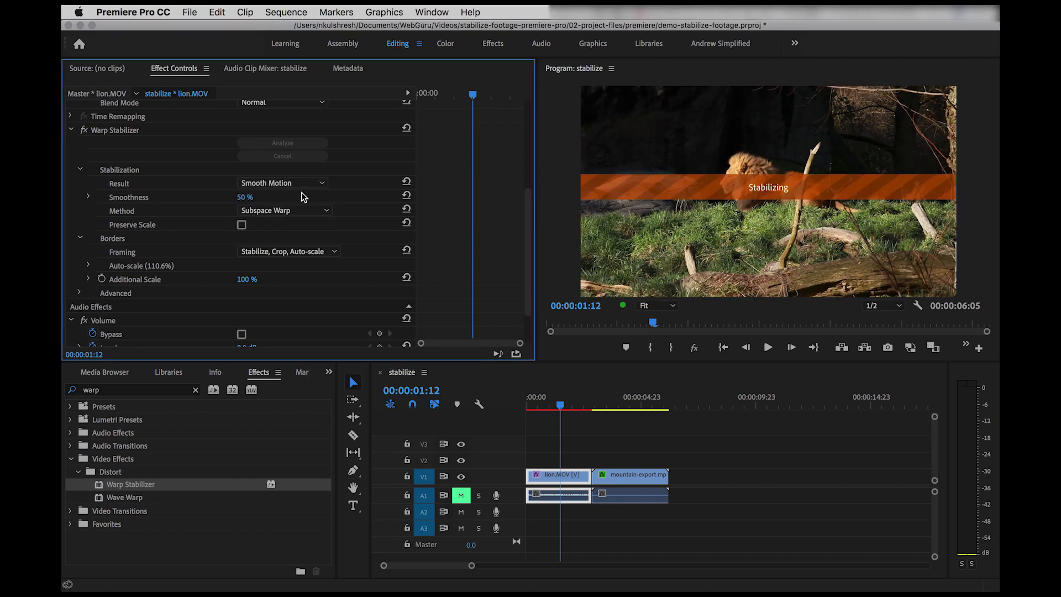
pyautogui.click(617, 404)
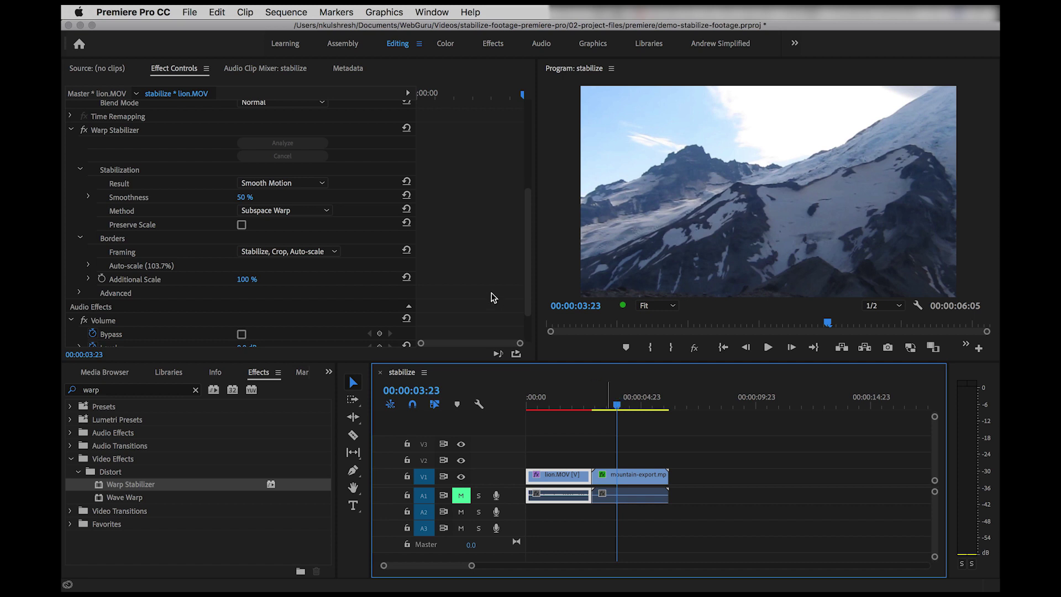
pyautogui.click(547, 404)
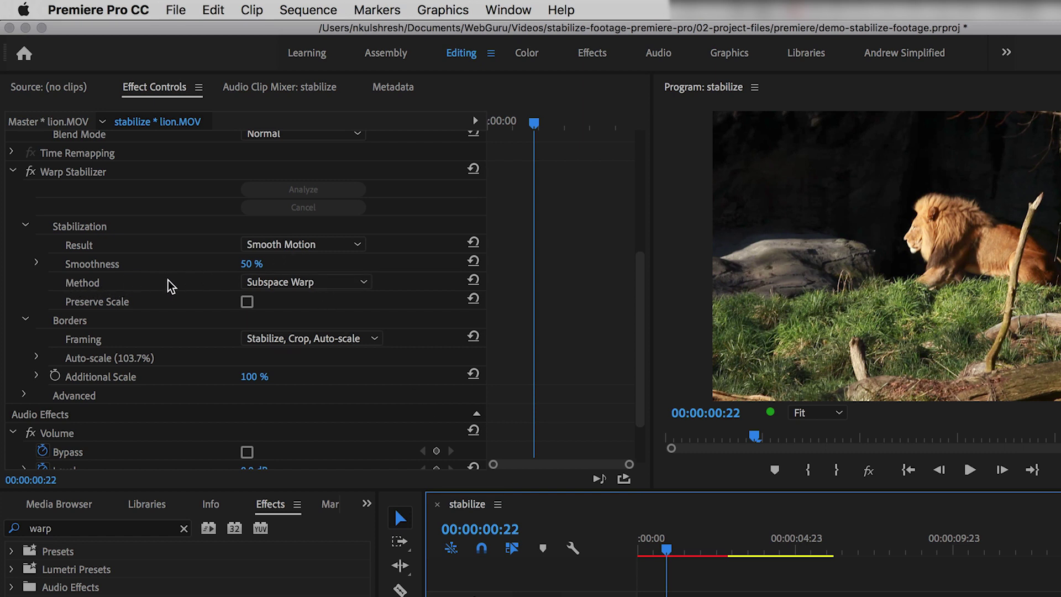
pyautogui.click(359, 283)
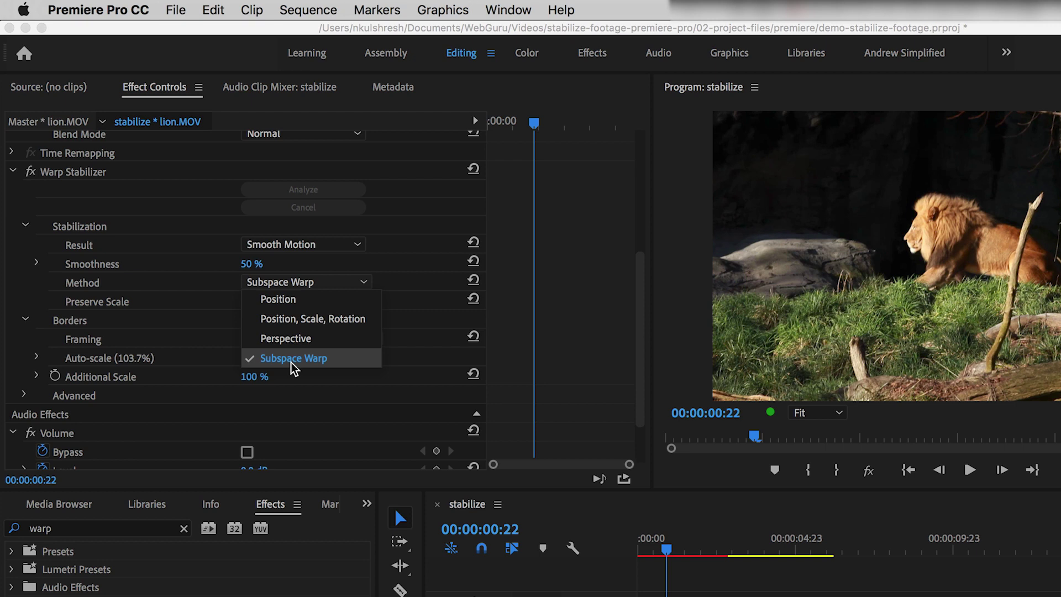
pyautogui.click(291, 340)
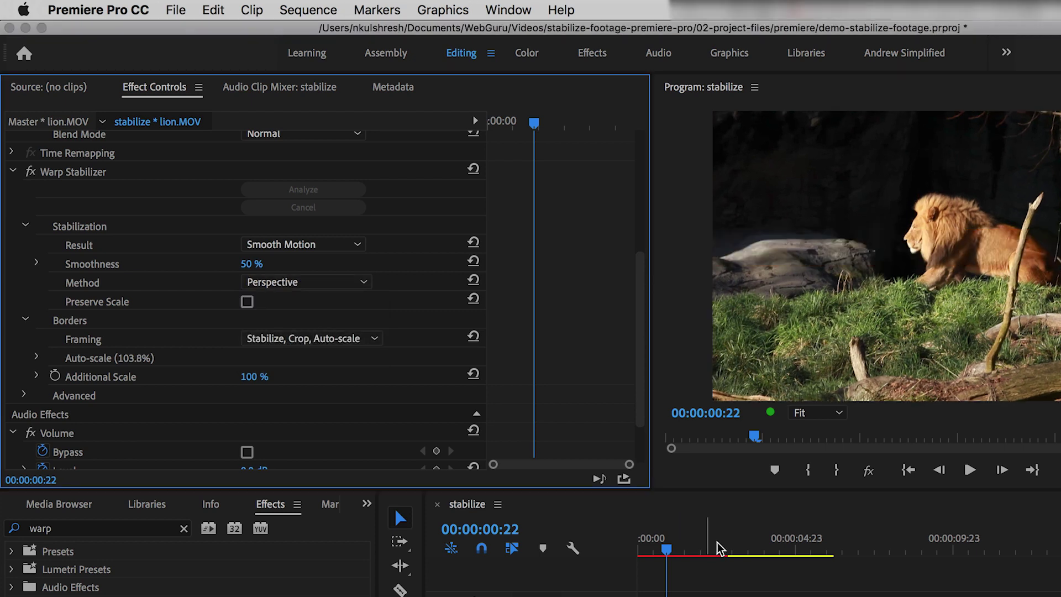
pyautogui.click(668, 550)
pyautogui.press('space')
pyautogui.press('space')
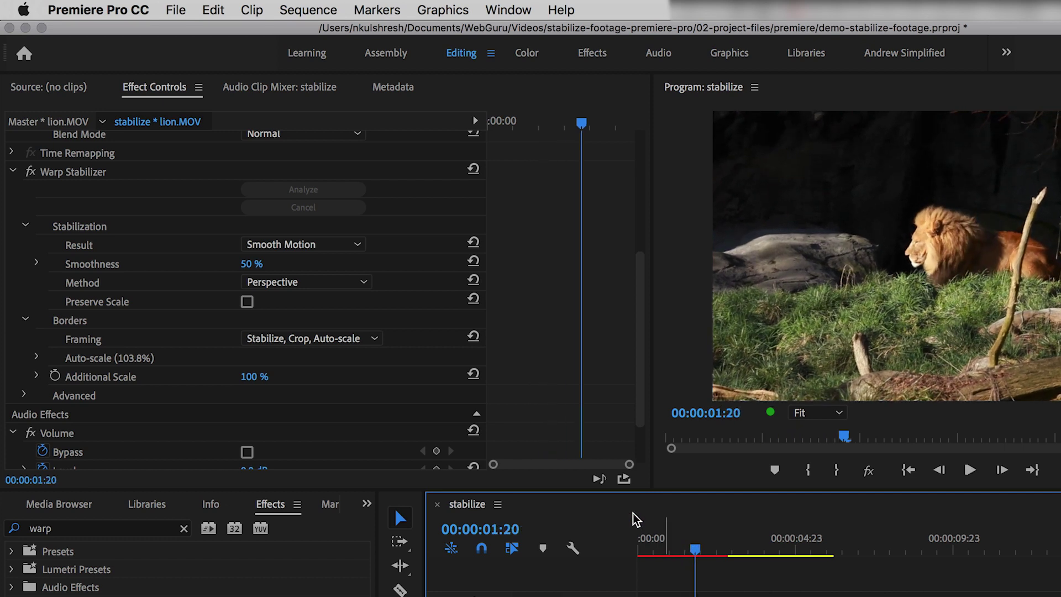
pyautogui.click(365, 284)
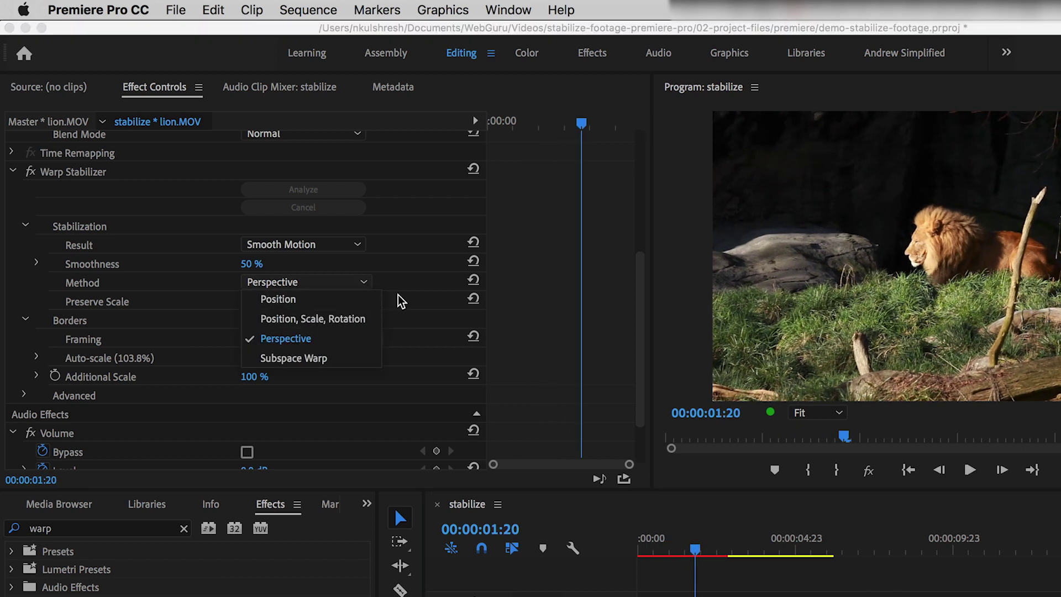
pyautogui.click(414, 284)
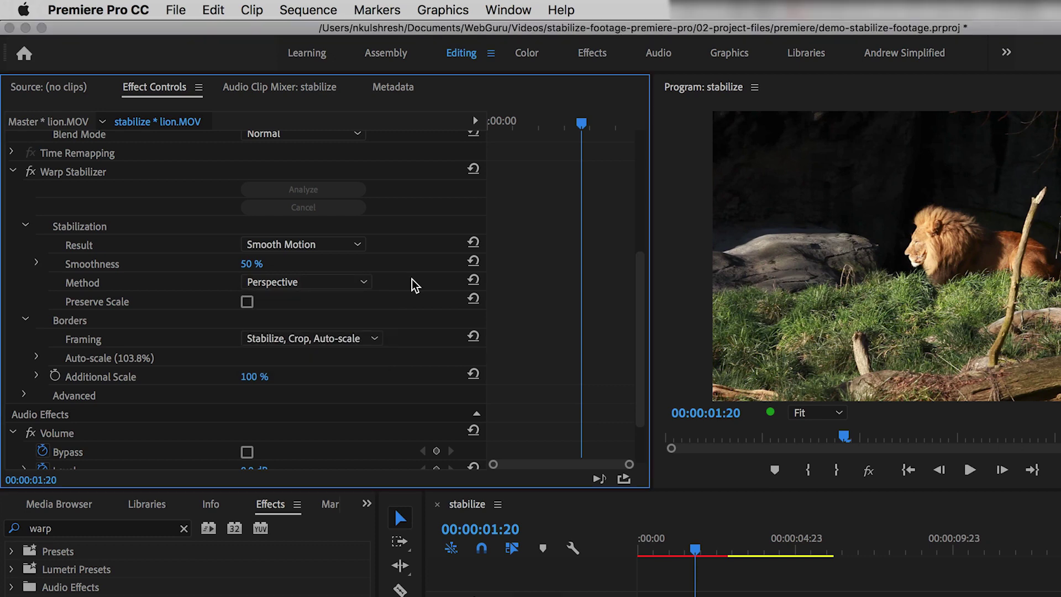
pyautogui.click(363, 283)
pyautogui.click(299, 358)
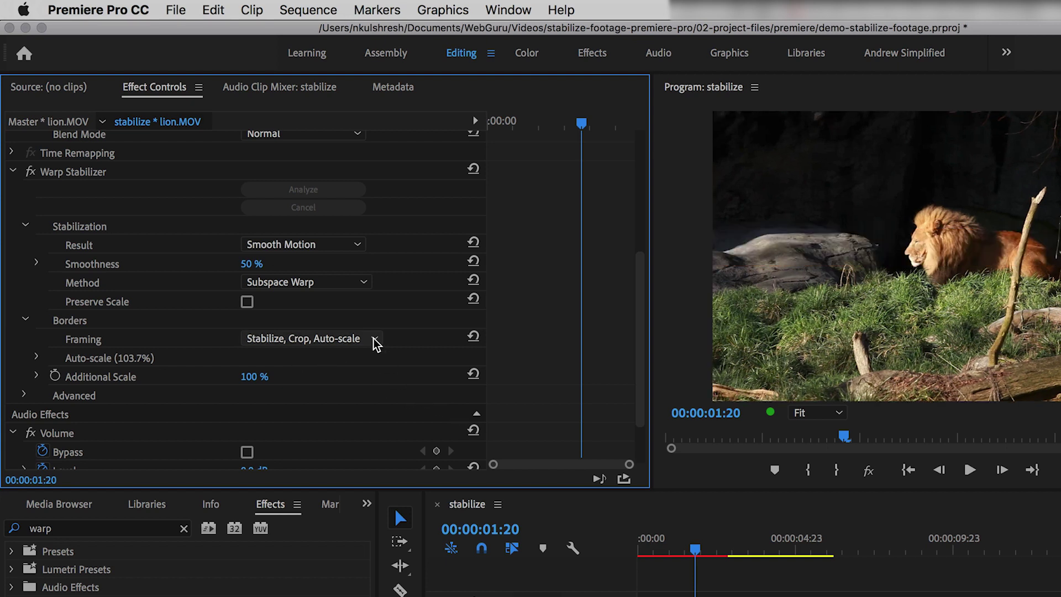
# Reveal the lion clip's Advanced Warp Stabilizer settings and preview it from the start.
pyautogui.moveTo(639, 355); pyautogui.dragTo(634, 383)
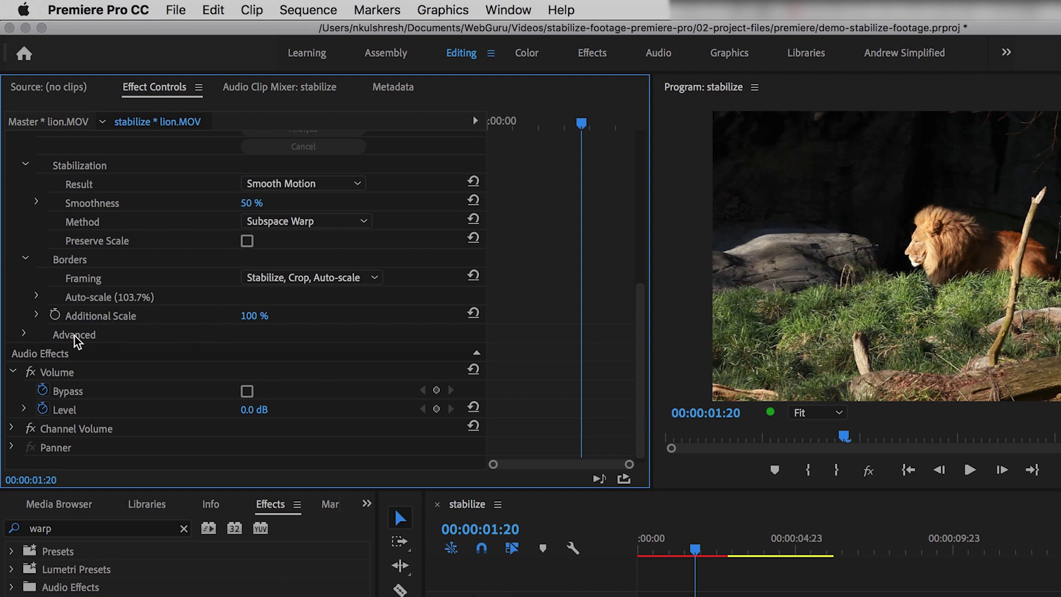
pyautogui.click(24, 334)
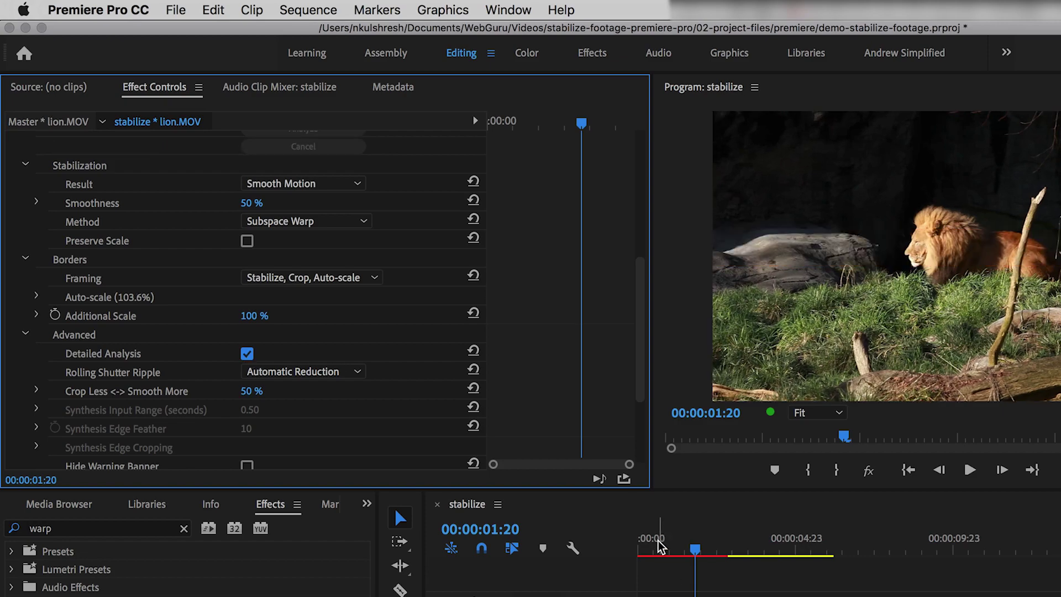
pyautogui.click(661, 545)
pyautogui.press('space')
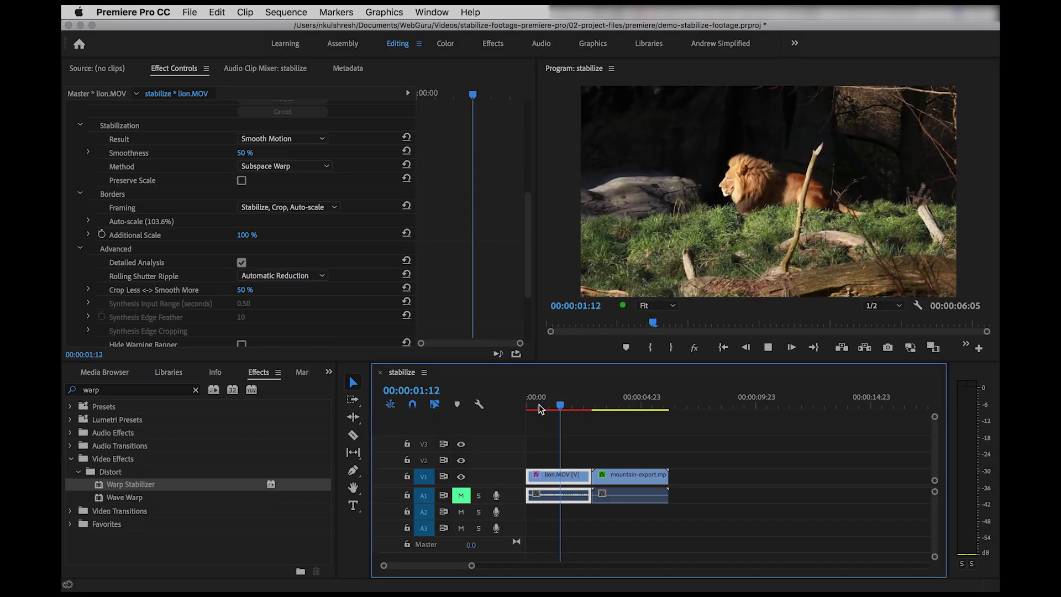
pyautogui.press('space')
# Set Crop Less <-> Smooth More to 66% and play the lion clip to check it.
pyautogui.click(88, 288)
pyautogui.click(293, 313)
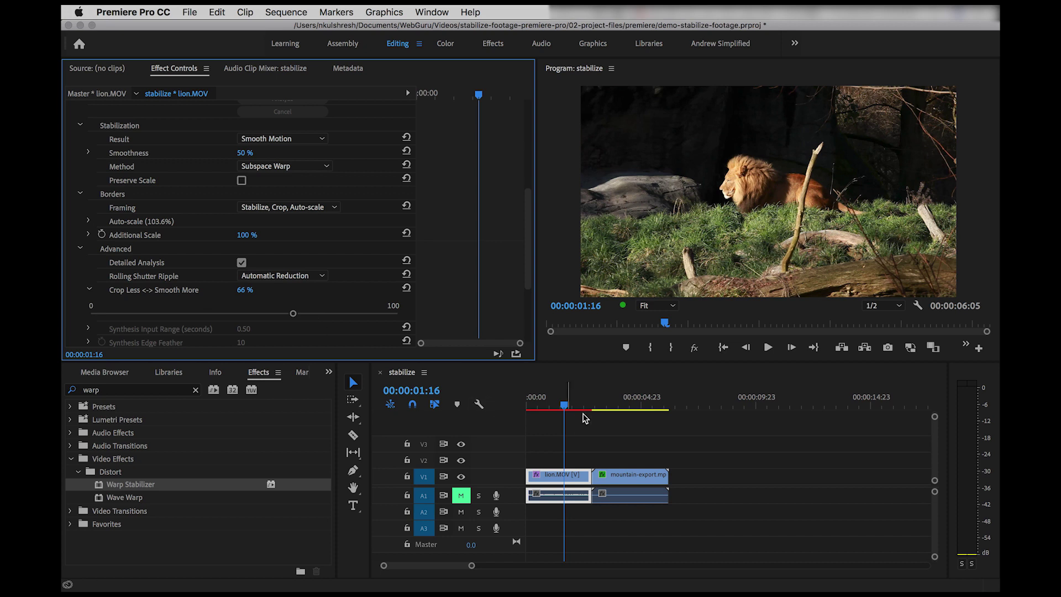
pyautogui.click(554, 406)
pyautogui.press('space')
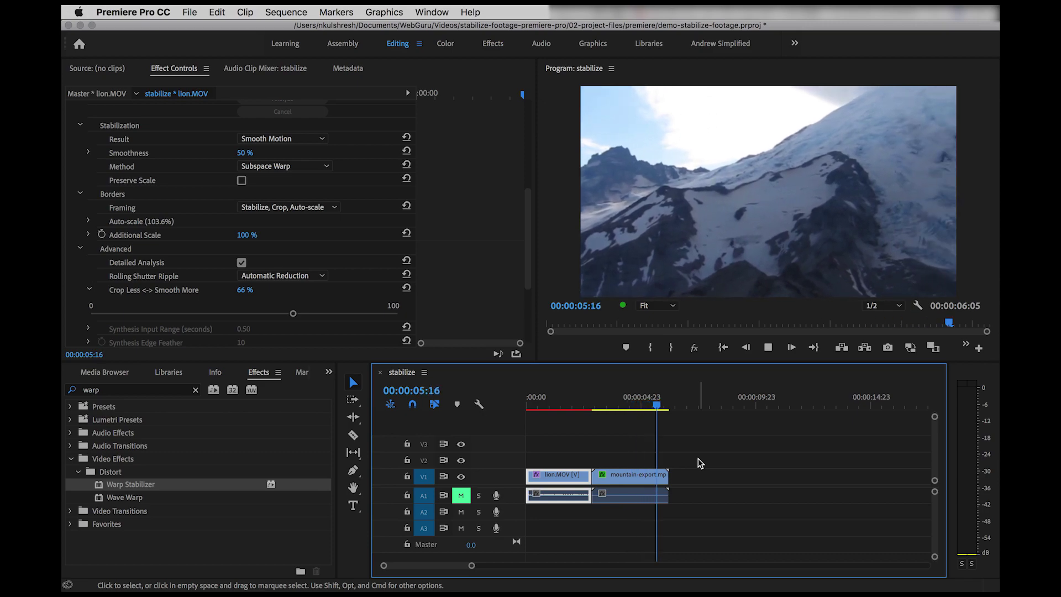
pyautogui.click(572, 410)
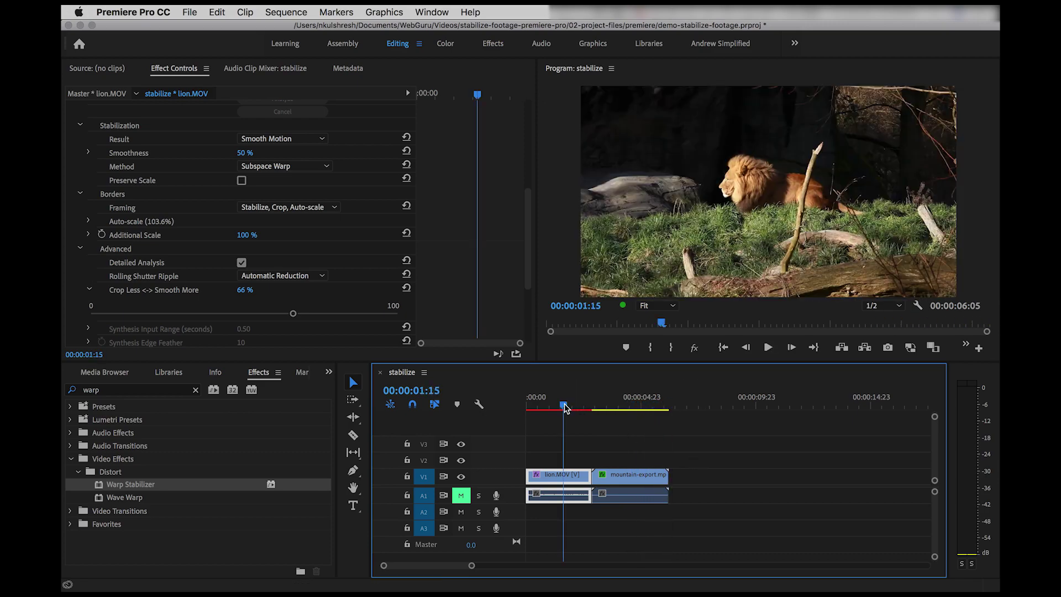